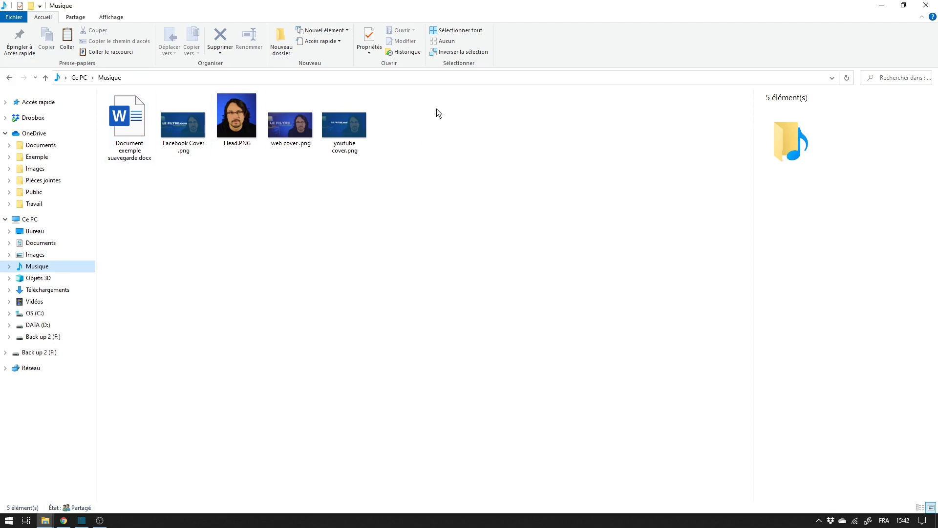
Delete the four PNG images from the Musique folder, keeping the Word document.
left_click_drag(433, 108, 137, 197)
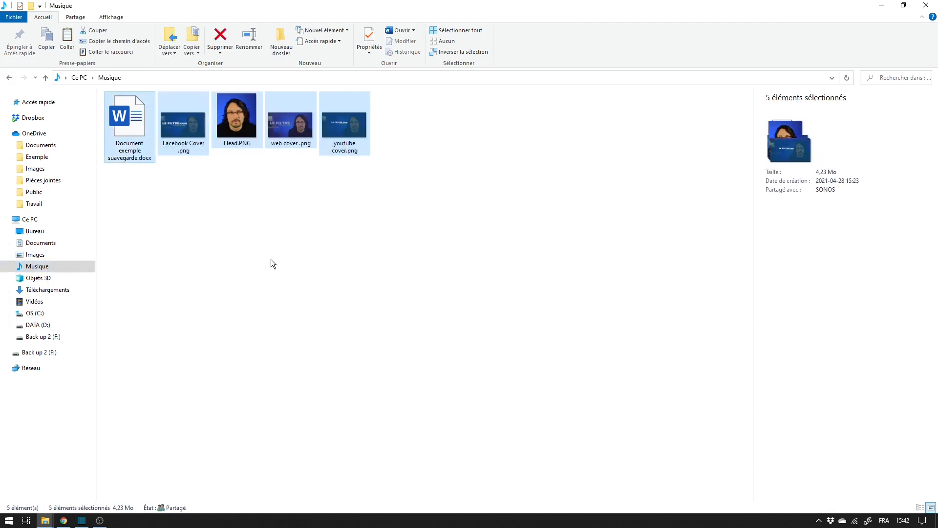
left_click(272, 259)
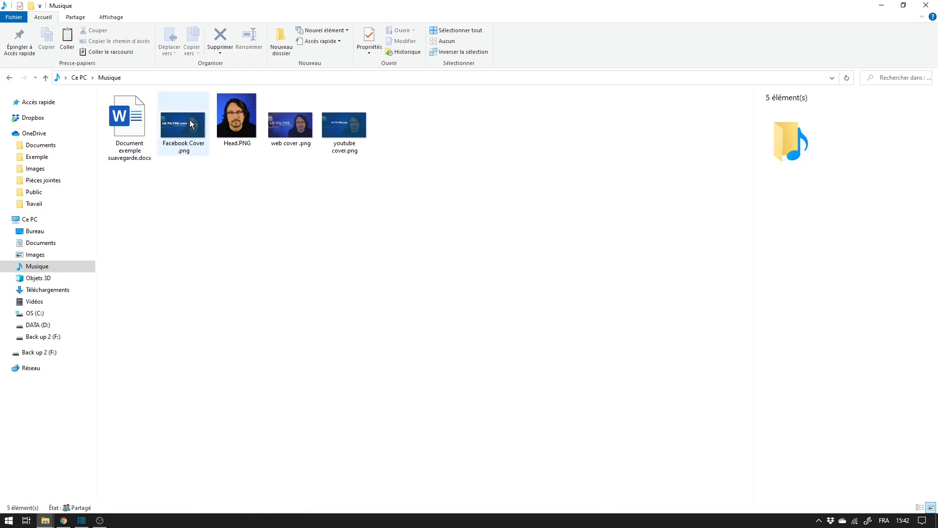
left_click_drag(408, 149, 177, 154)
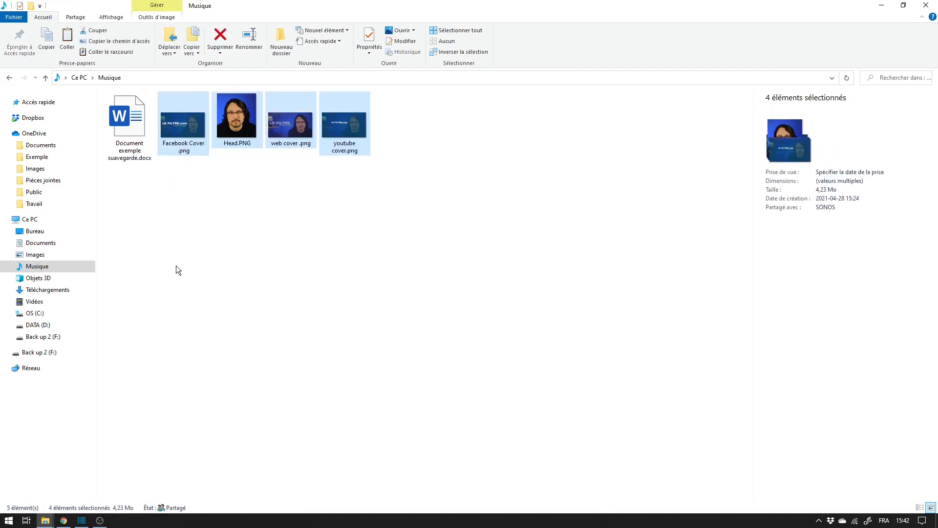
left_click_drag(406, 119, 167, 163)
key("Delete")
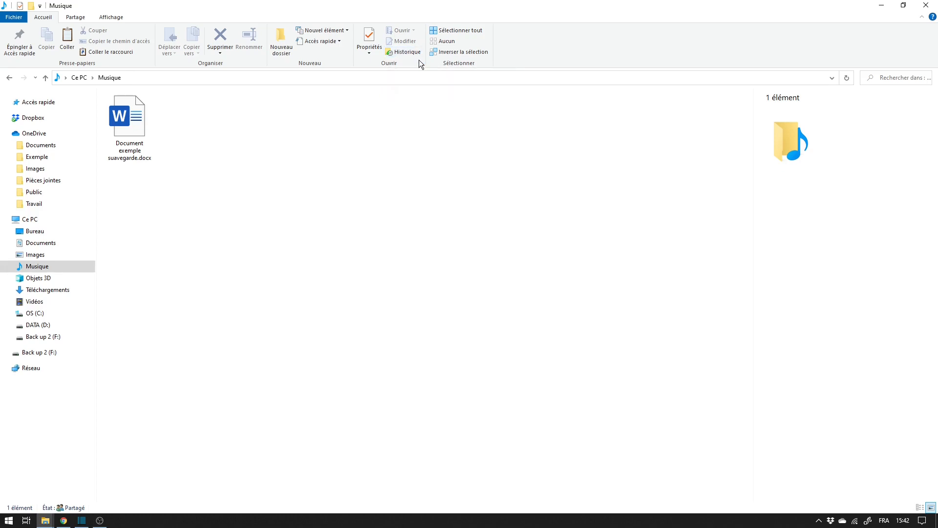
Restore the four deleted PNG images to the Musique folder from its 28 avril 2021 15:31 file history version.
left_click(383, 52)
left_click_drag(470, 130, 483, 57)
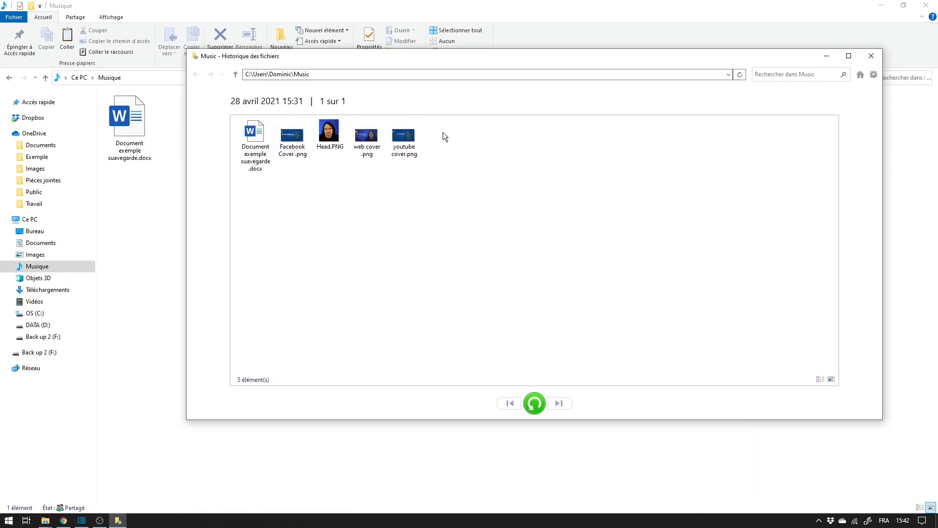
left_click_drag(443, 132, 306, 162)
left_click_drag(367, 63, 364, 84)
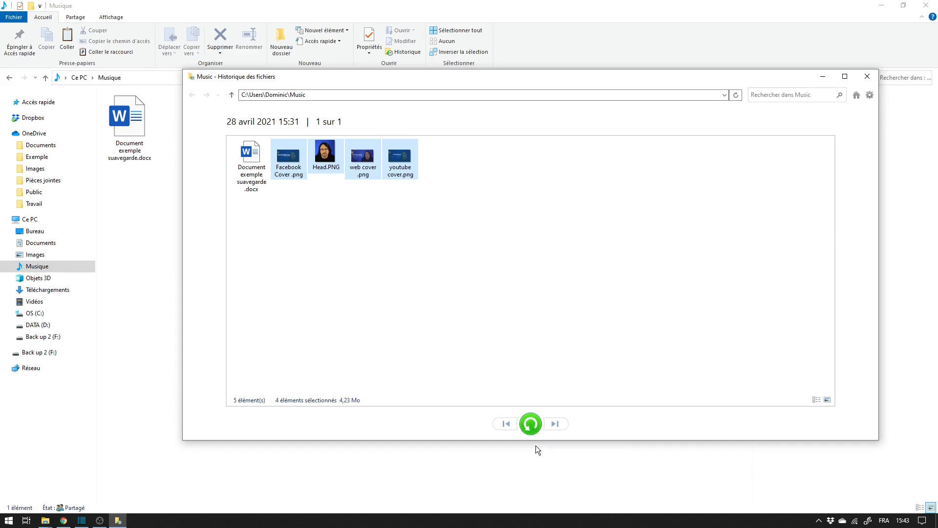
left_click(531, 423)
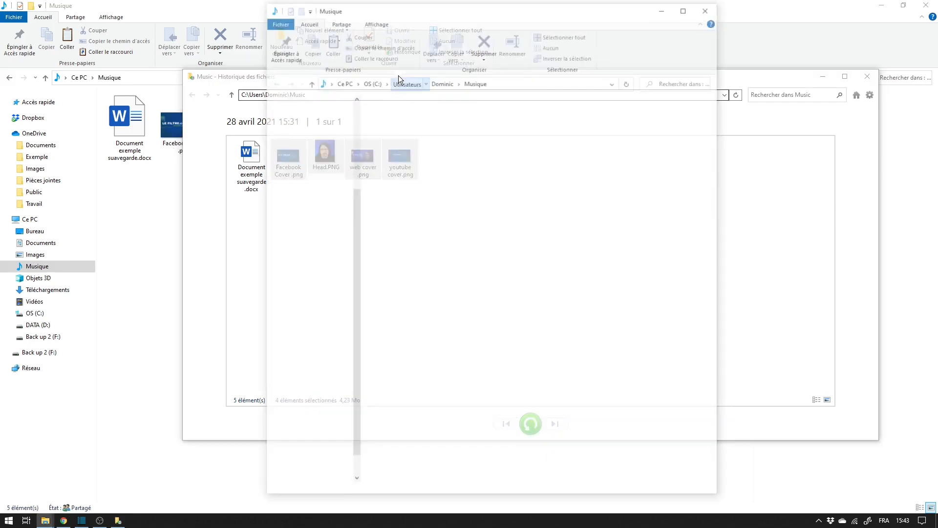
Check the Musique folder's contents behind the file history window and close the extra windows.
left_click(705, 11)
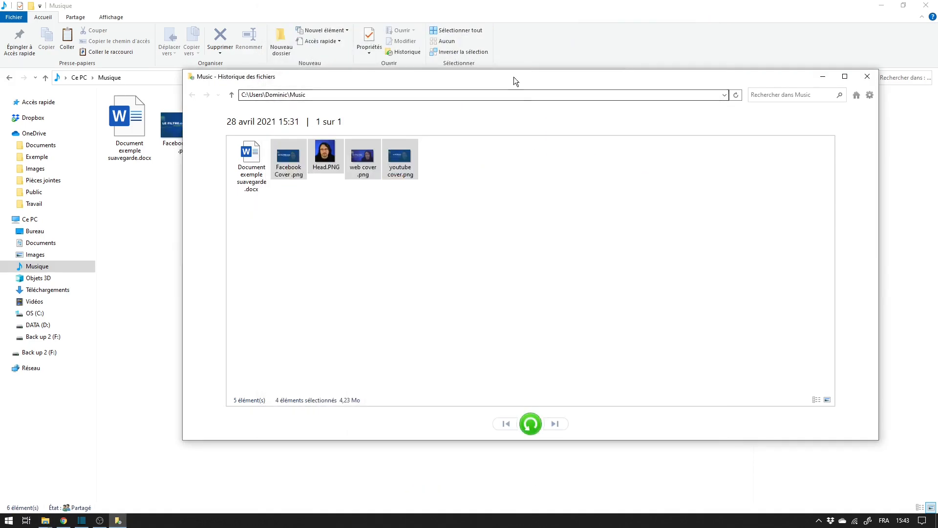
left_click_drag(514, 77, 737, 207)
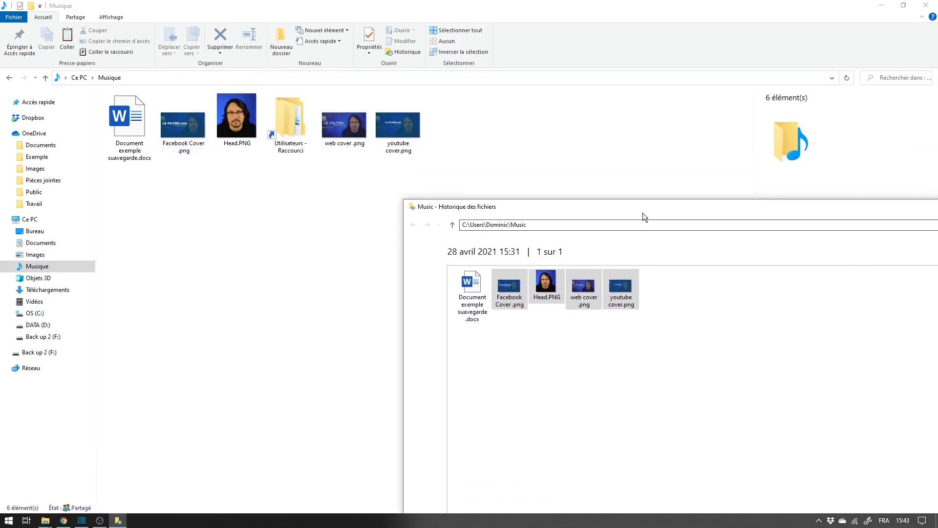
left_click_drag(644, 213, 404, 147)
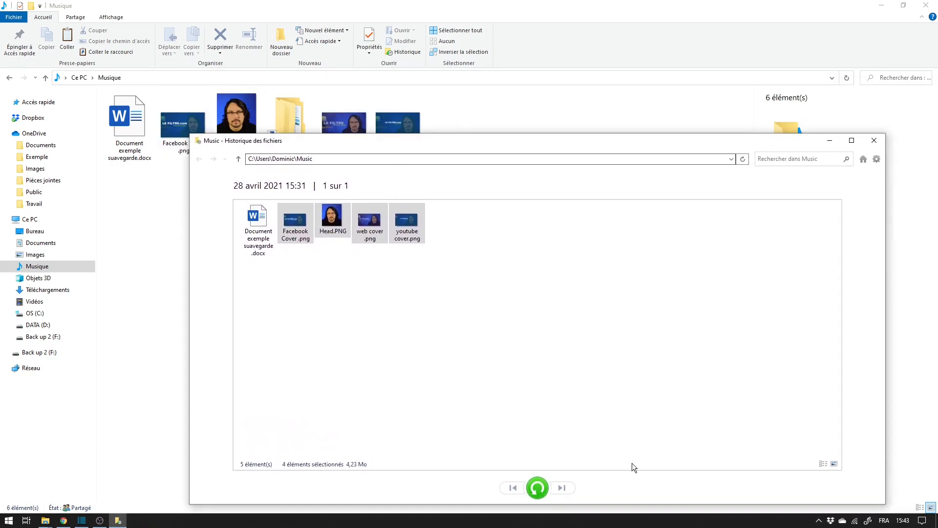
left_click(875, 140)
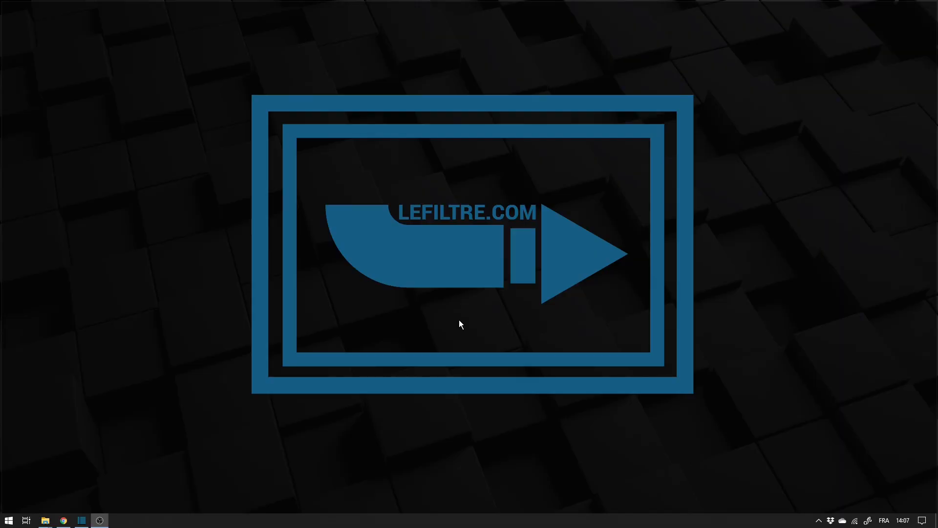
Add the Back up 2 (F:) drive as the file history destination in the Windows backup settings.
left_click(8, 521)
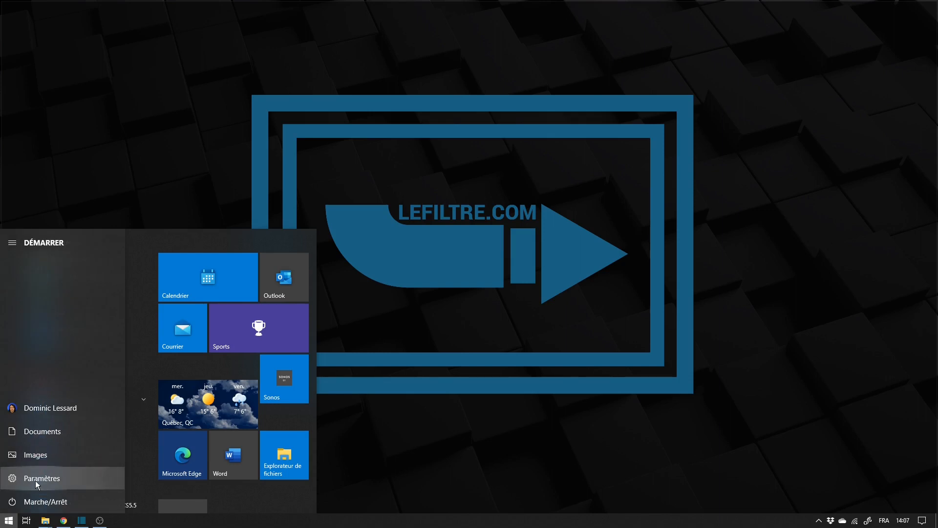
left_click(36, 480)
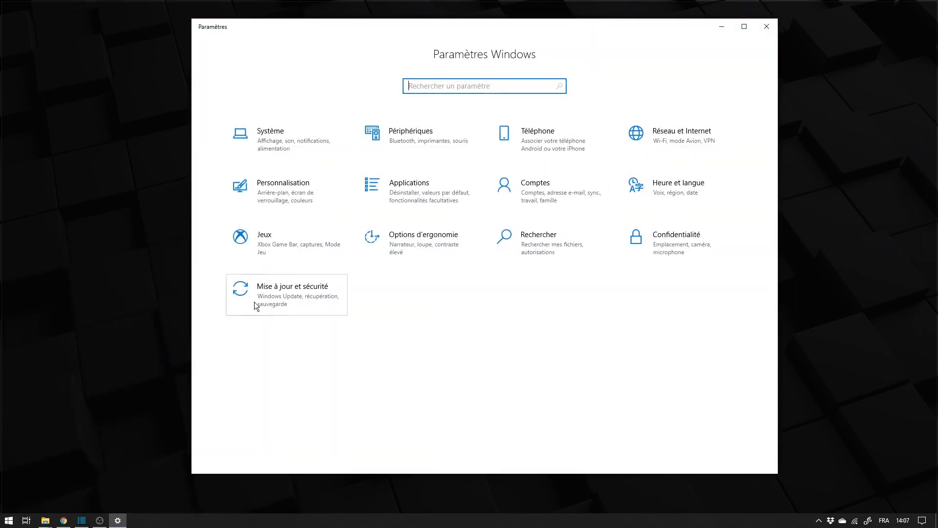
left_click(320, 295)
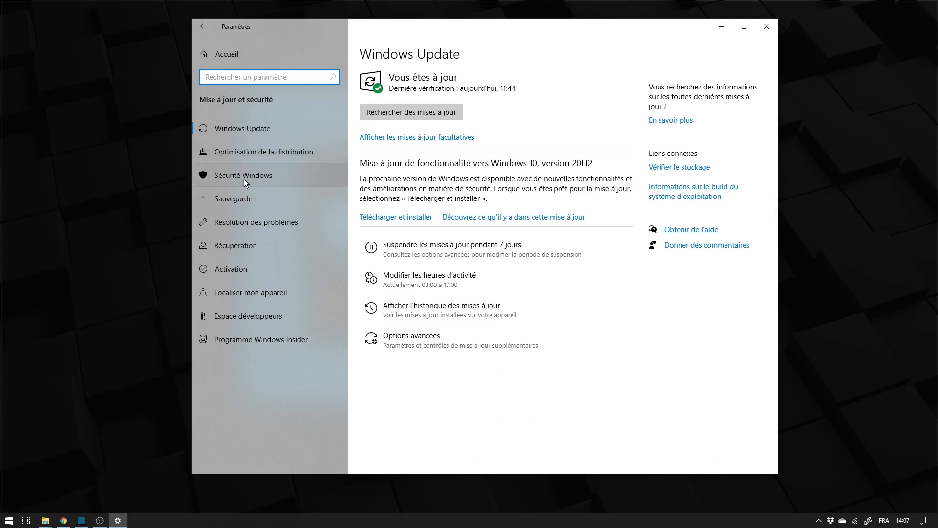
left_click(235, 202)
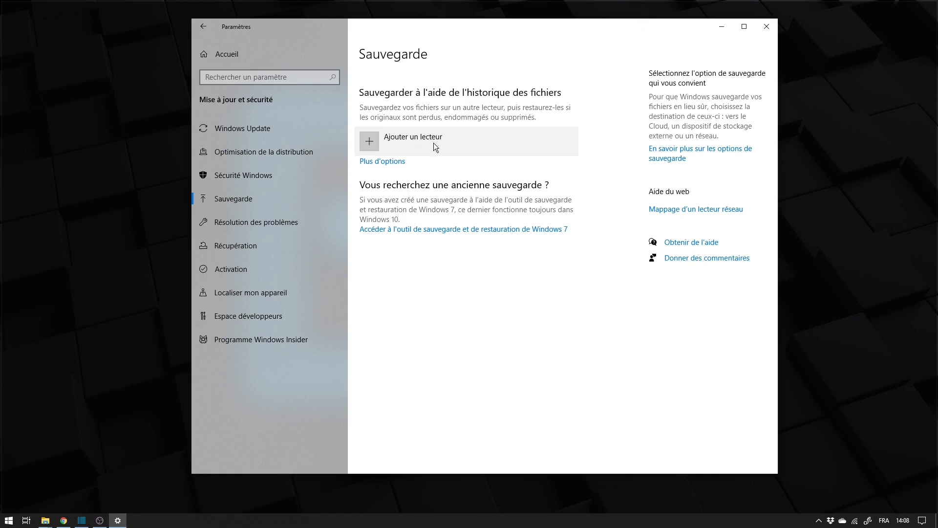
left_click(378, 145)
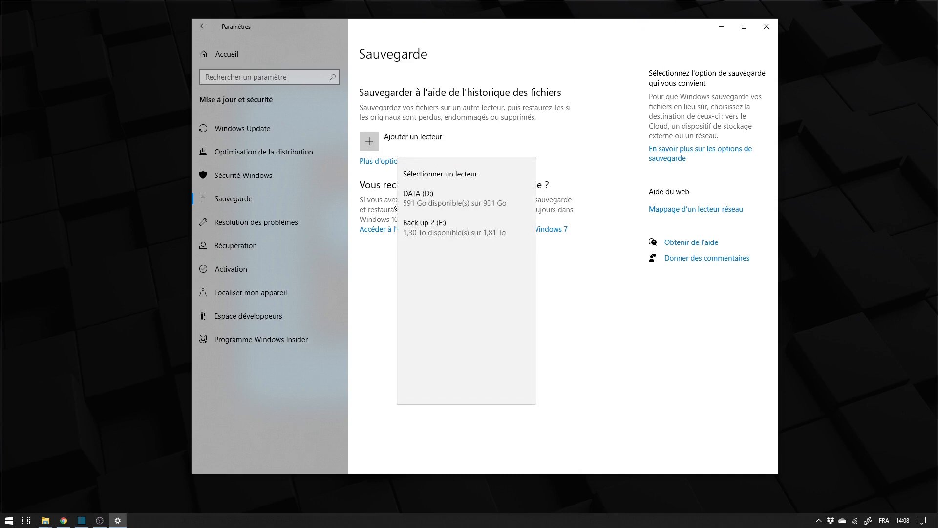
left_click(440, 230)
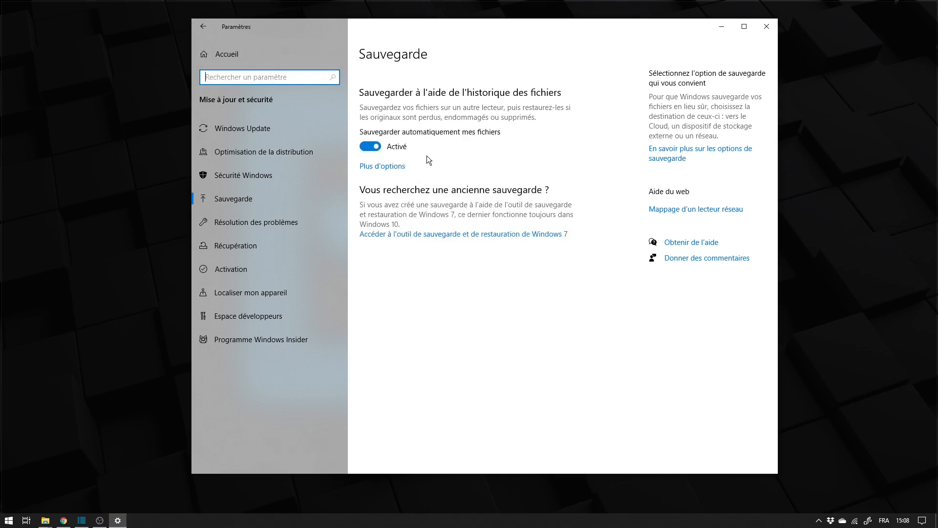
In the additional backup options, keep the default hourly backup frequency and the default setting of keeping backups forever.
left_click(395, 168)
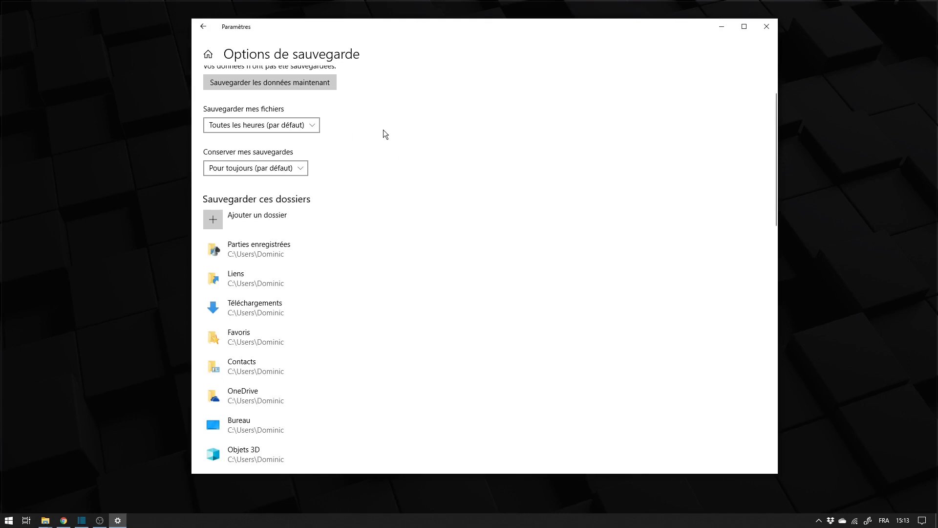
scroll(383, 130, "up", 2)
scroll(371, 137, "down", 2)
left_click(311, 126)
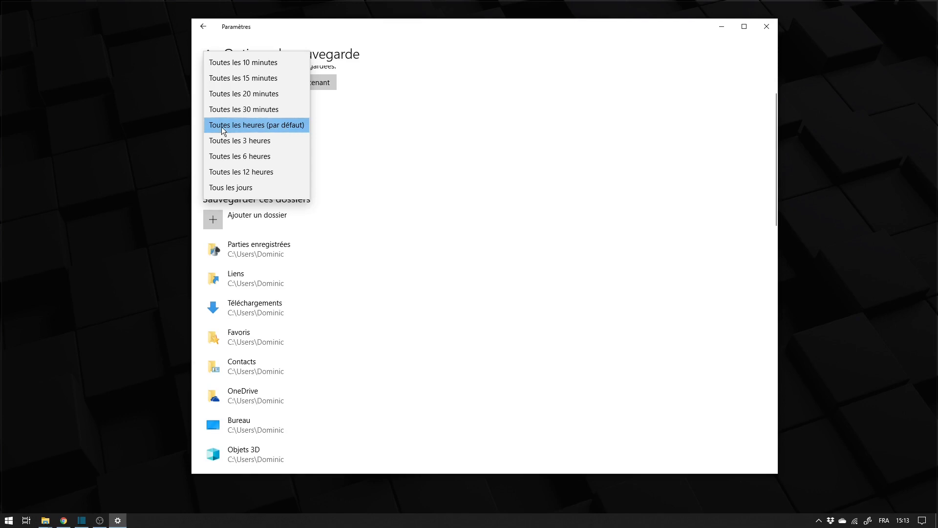
left_click(315, 123)
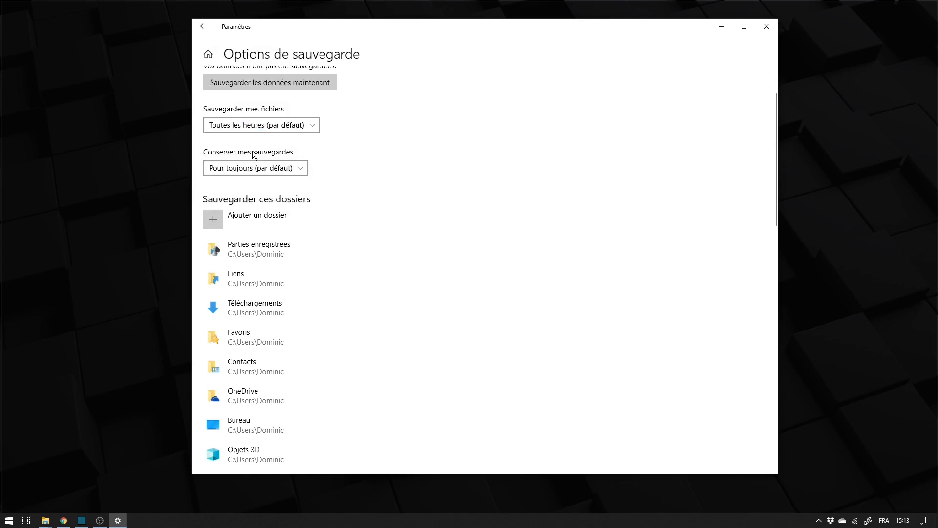
left_click(295, 165)
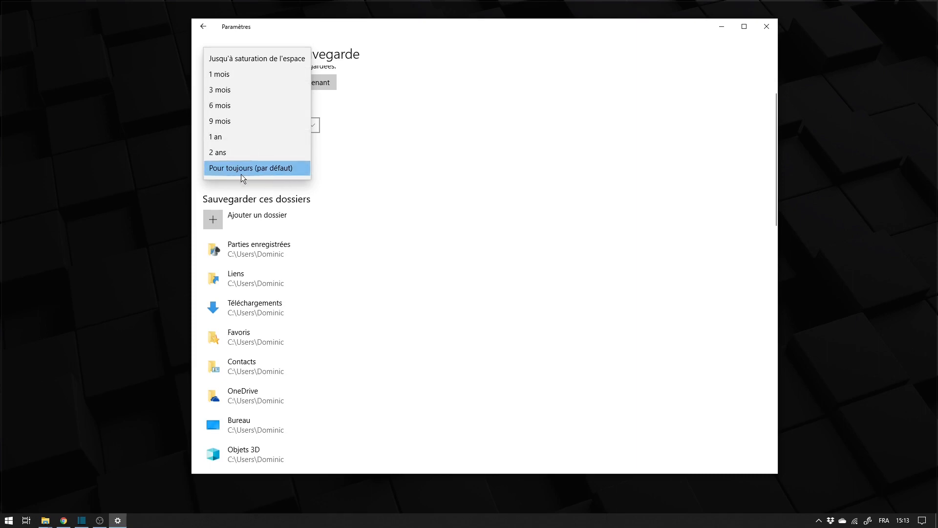
left_click(274, 169)
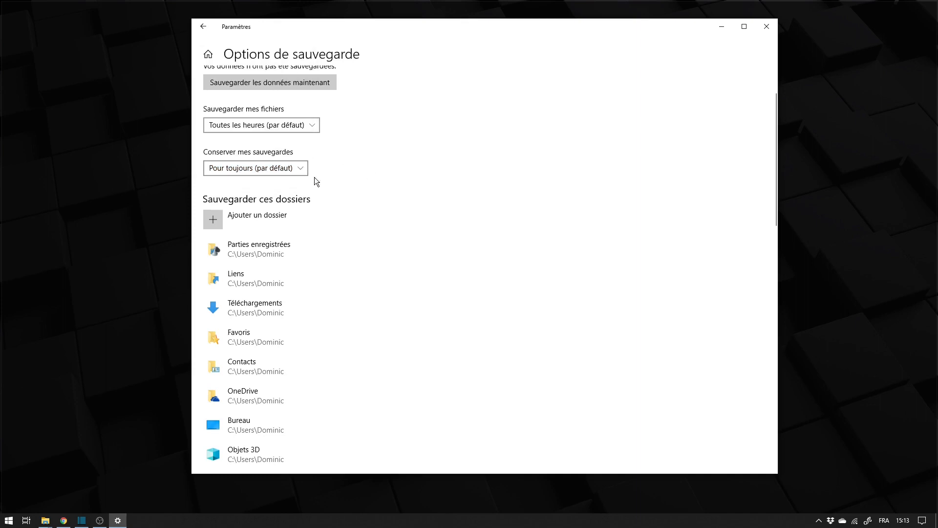
Examine the list of backed-up folders, the removal option for Parties enregistrées, and the folder exclusion and drive settings.
scroll(245, 226, "down", 4)
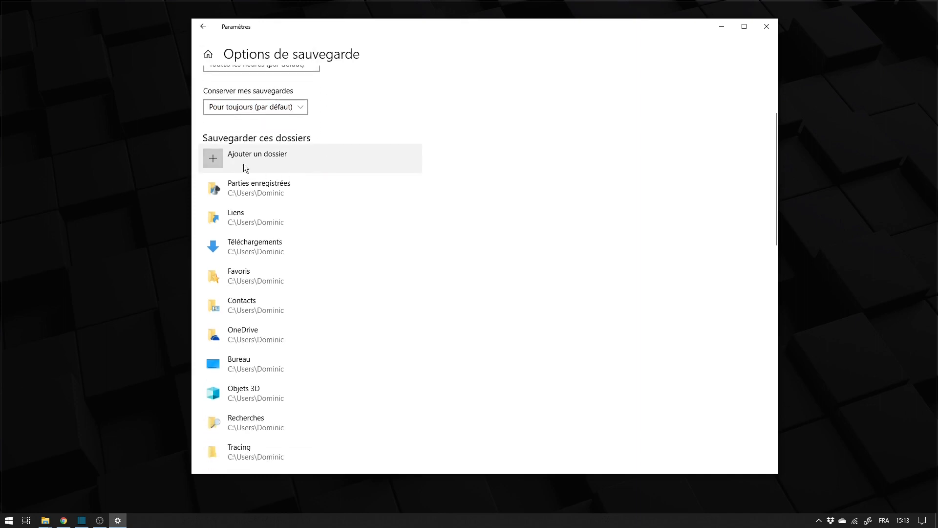
scroll(251, 171, "up", 1)
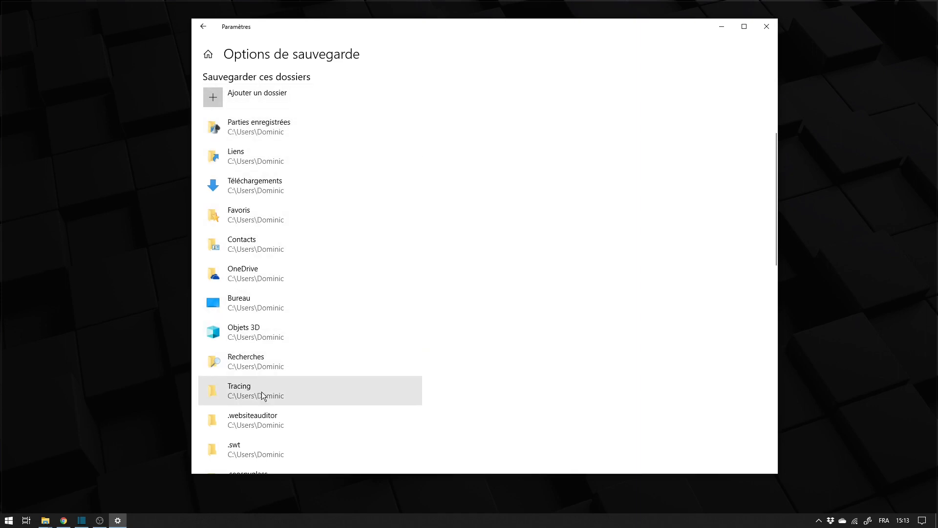
scroll(258, 391, "down", 3)
scroll(258, 417, "down", 4)
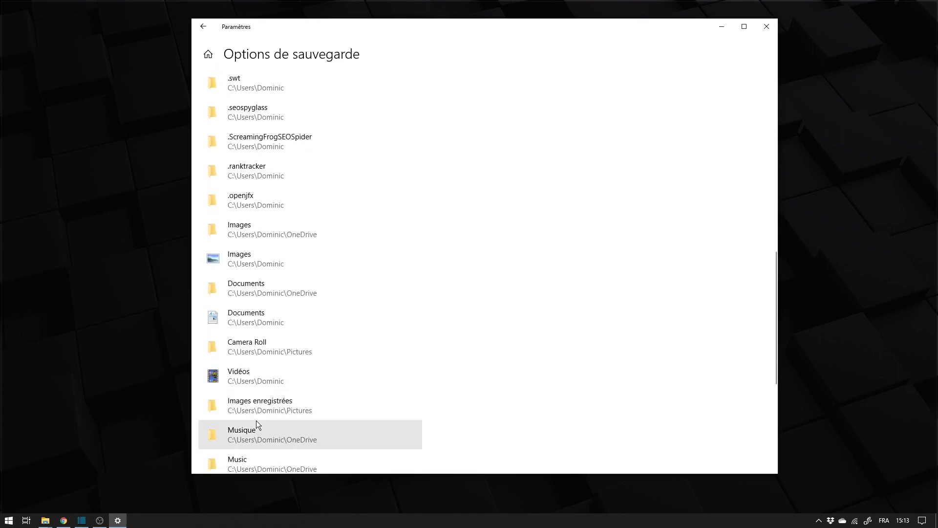
scroll(267, 409, "up", 10)
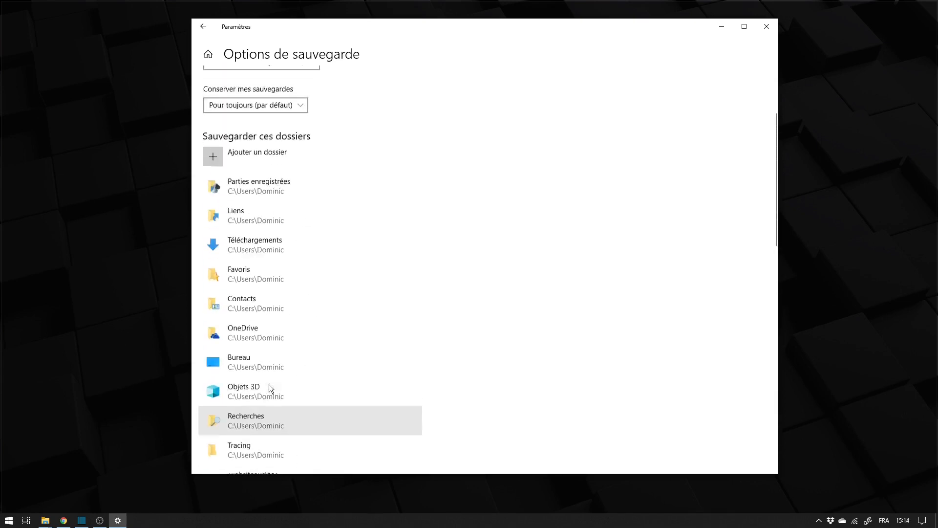
scroll(269, 285, "down", 2)
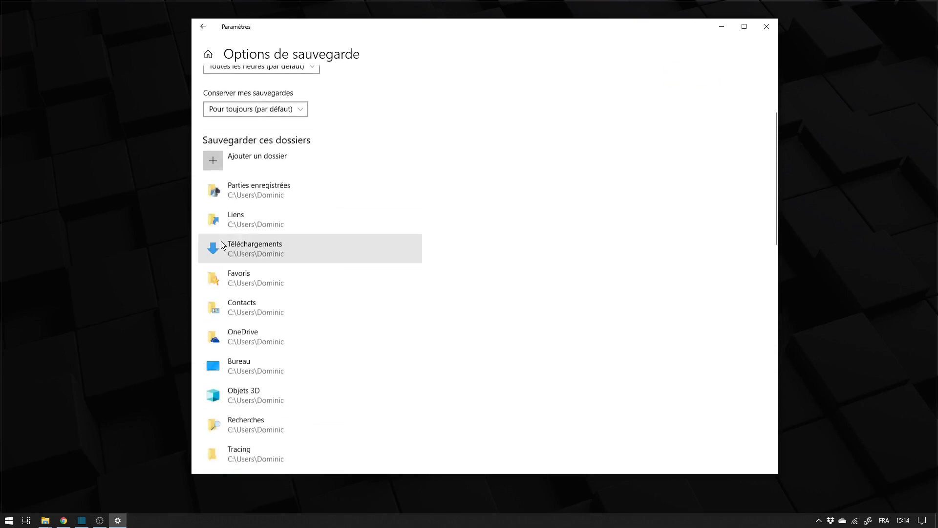
left_click(258, 187)
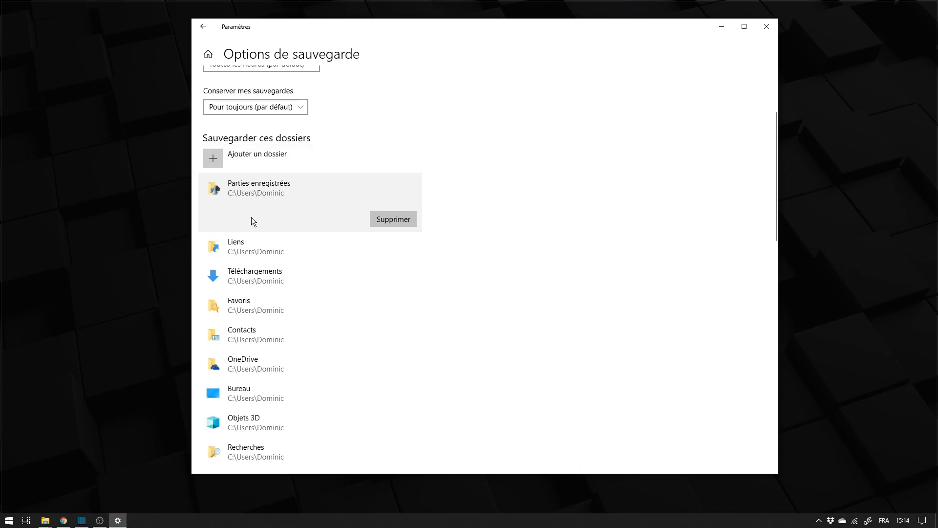
scroll(264, 245, "down", 10)
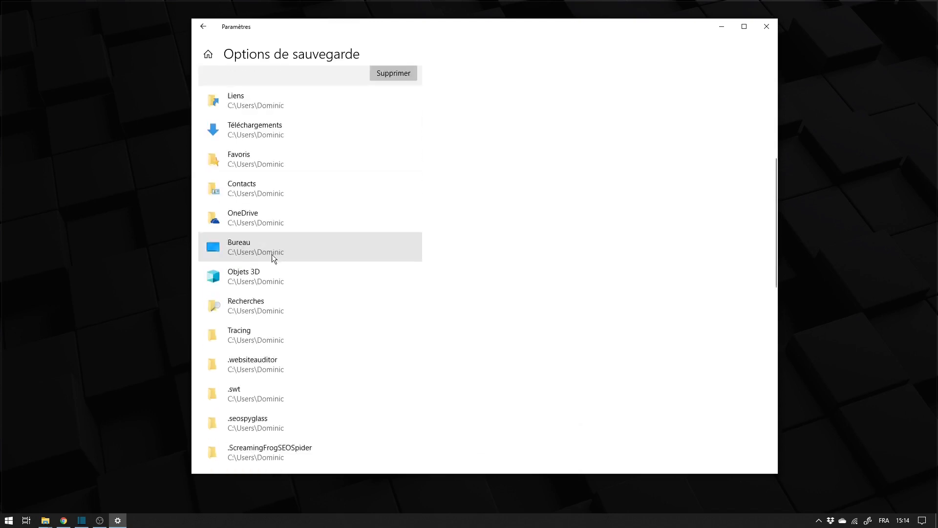
scroll(235, 298, "down", 5)
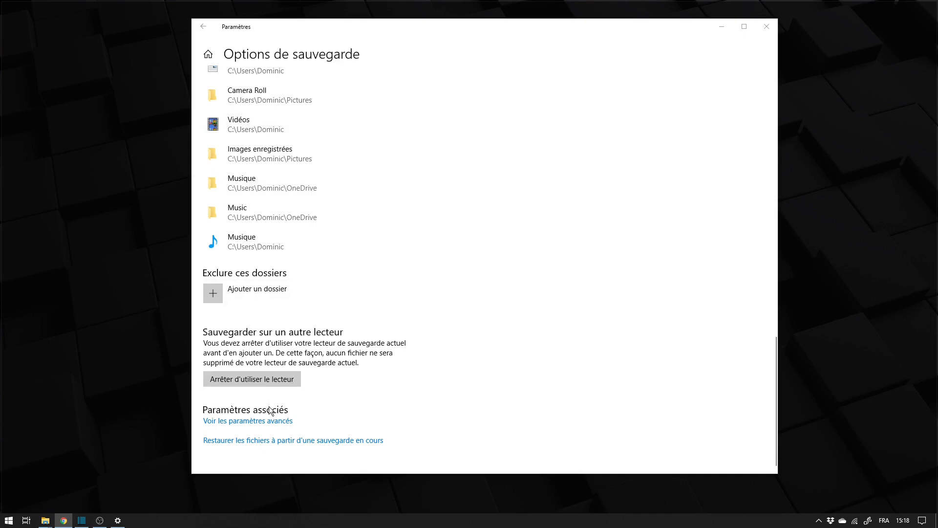
scroll(409, 348, "up", 12)
scroll(324, 145, "up", 4)
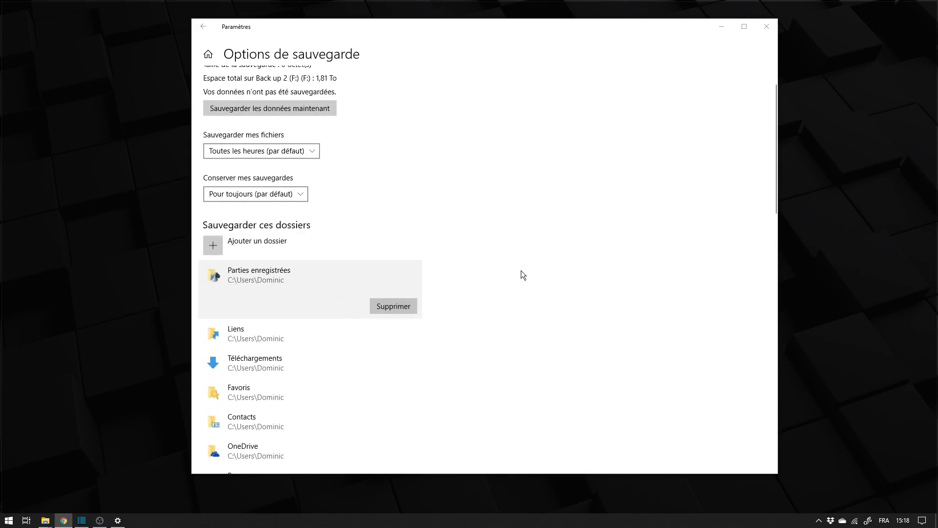
scroll(323, 182, "up", 1)
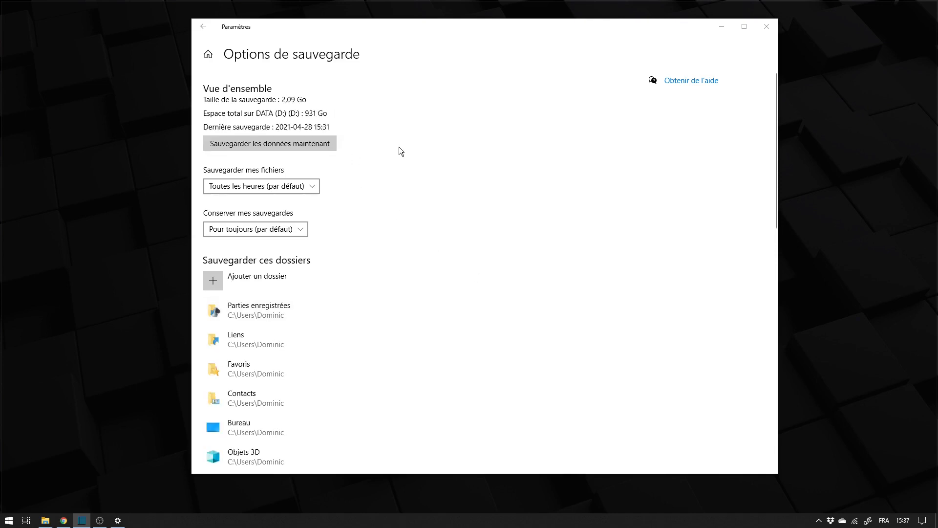
Shift the backup options window aside and switch to File Explorer, maximizing the Musique folder window.
left_click(467, 39)
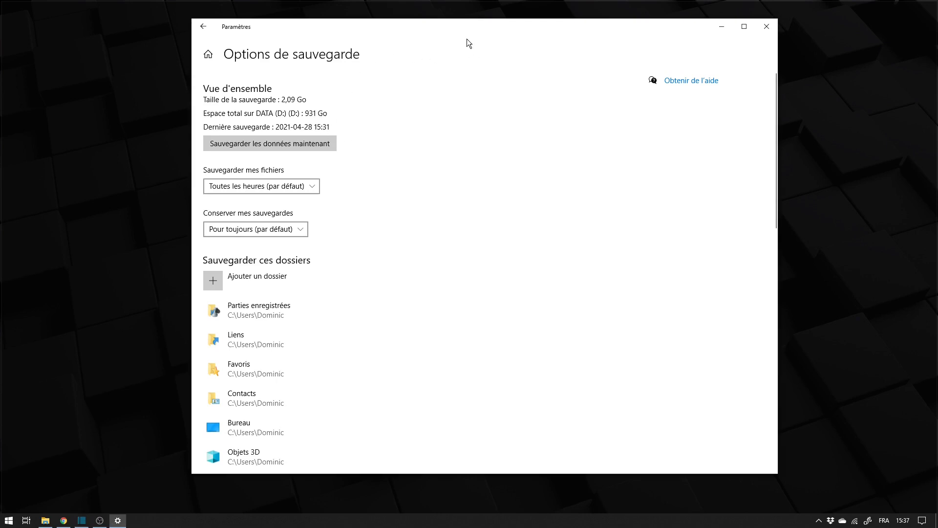
left_click_drag(508, 33, 466, 33)
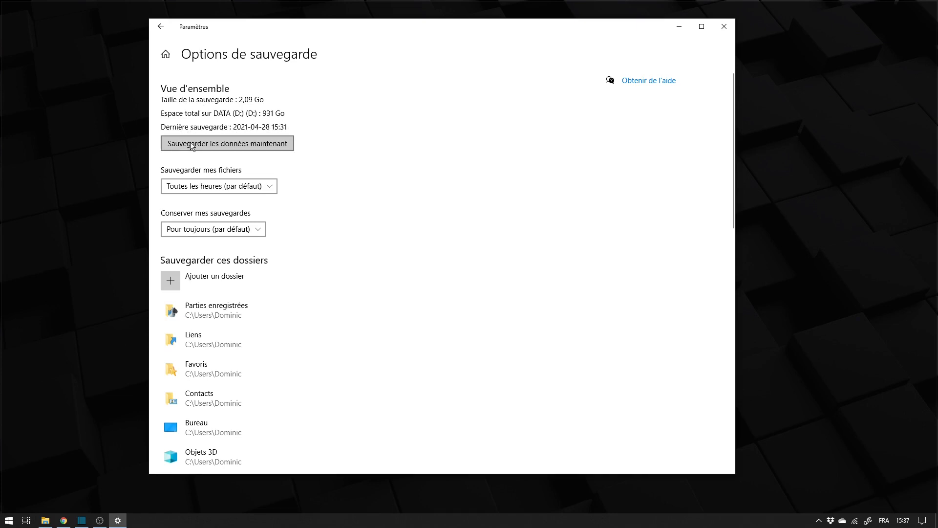
left_click_drag(937, 65, 356, 25)
double_click(397, 25)
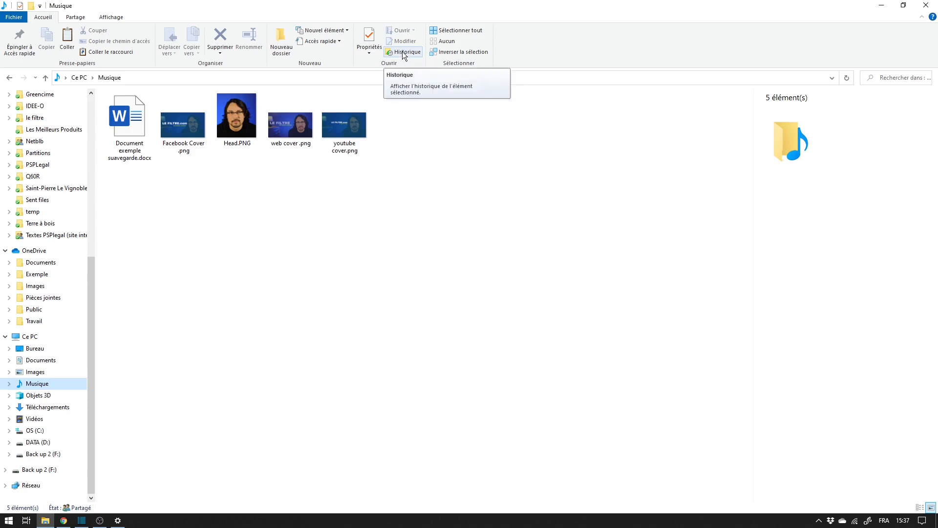
Delete youtube cover.png from the Musique folder and open the folder's file history, repositioning the history window.
left_click(358, 147)
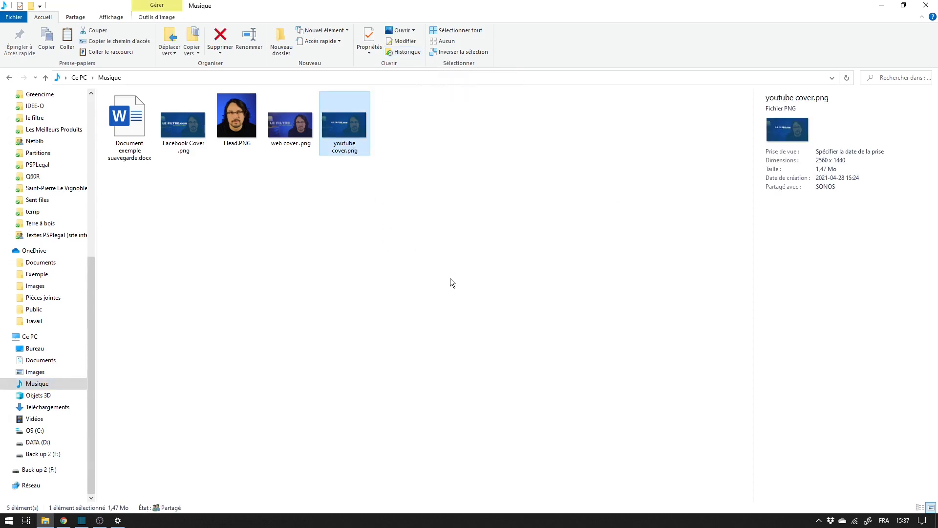
key("Delete")
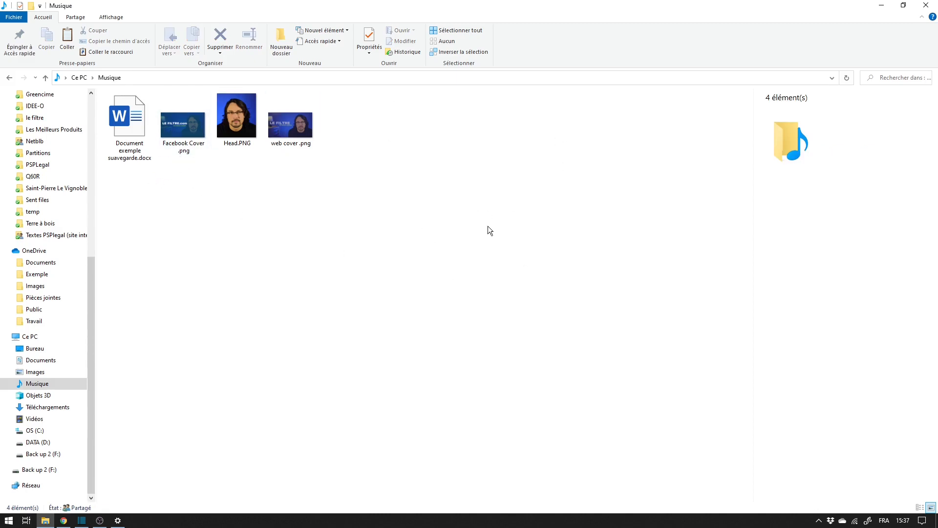
left_click(404, 52)
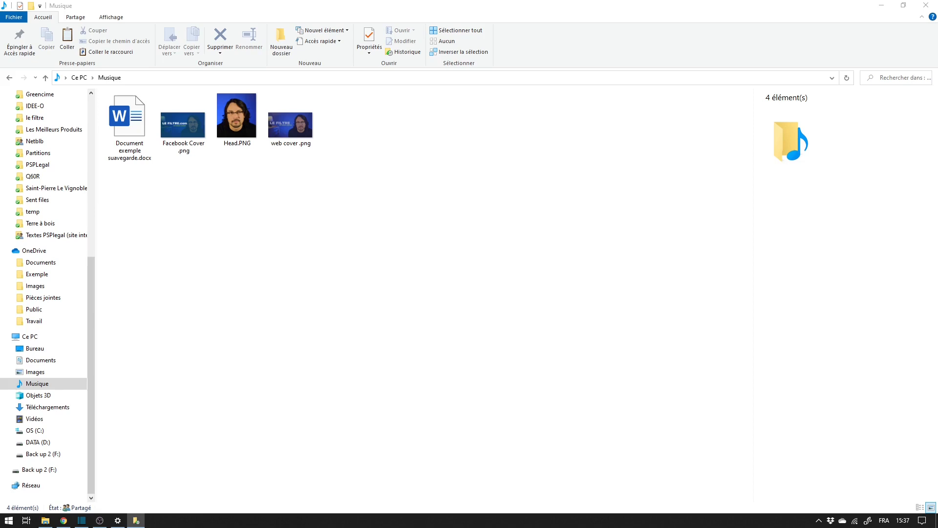
left_click_drag(744, 120, 499, 148)
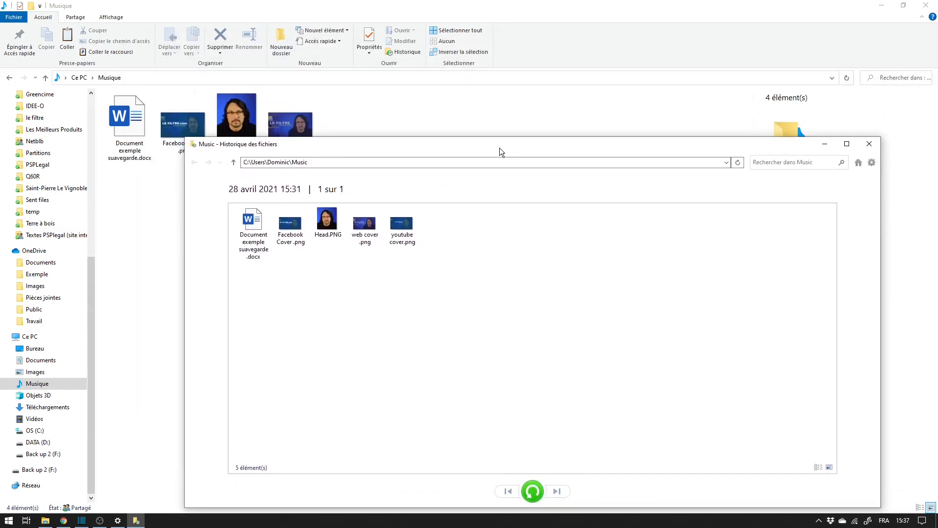
Restore youtube cover.png to its original location from the 28 avril 2021 15:31 backup in the folder's file history.
left_click(367, 229)
left_click(401, 230)
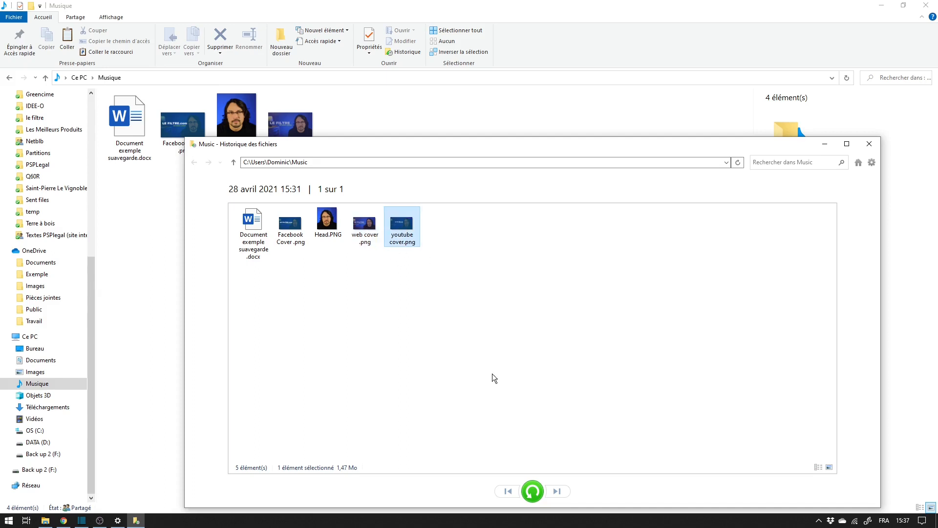
left_click_drag(484, 148, 456, 133)
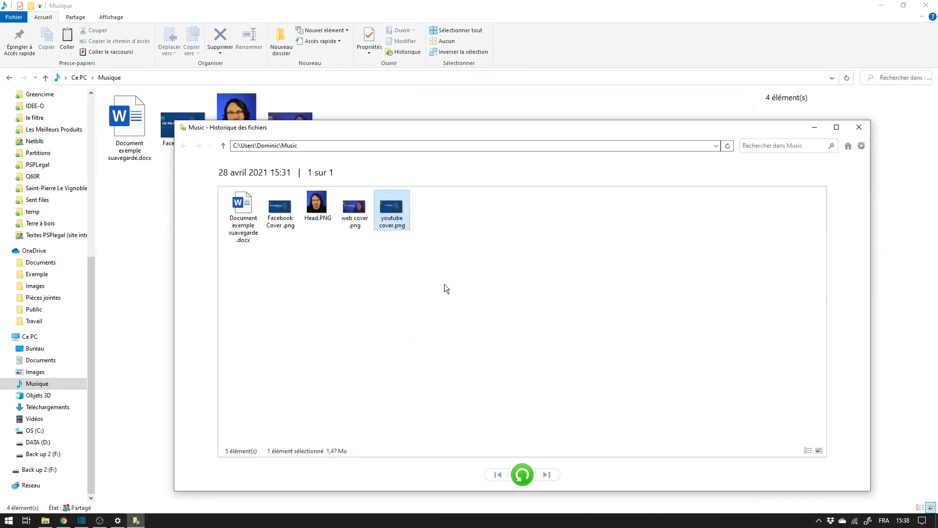
left_click(522, 475)
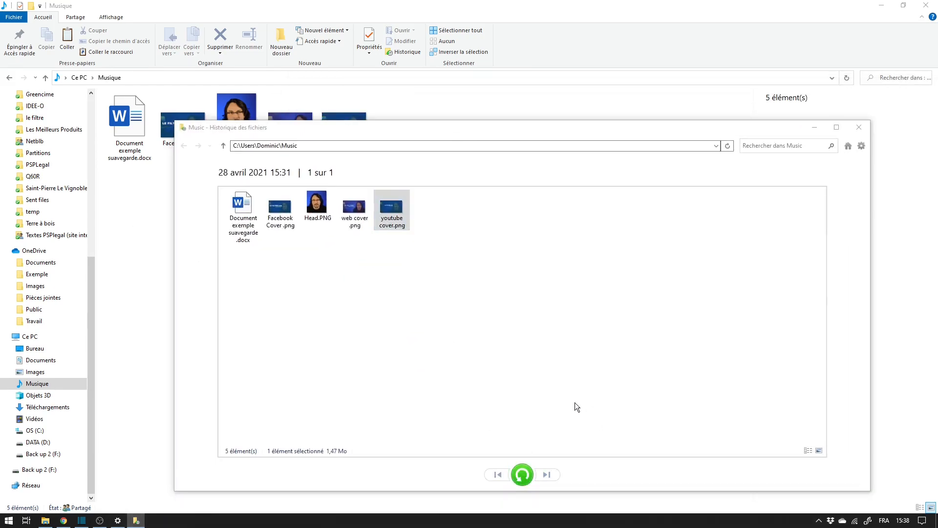